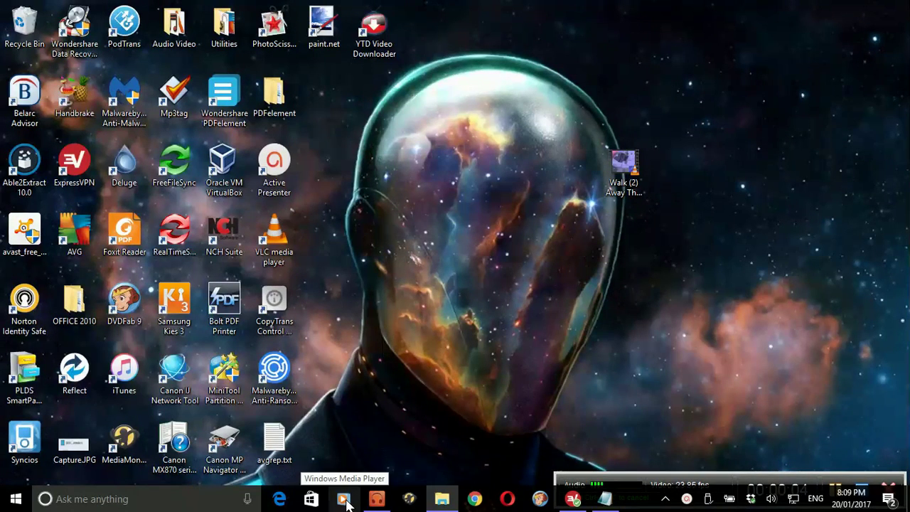
Open Windows Media Player with the inserted audio CD and pause its playback
mouse_move(379, 502)
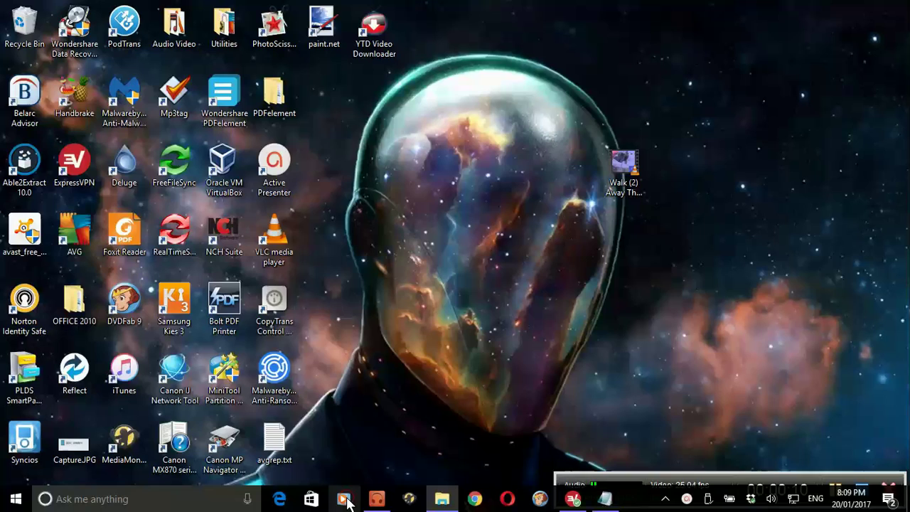
left_click(345, 500)
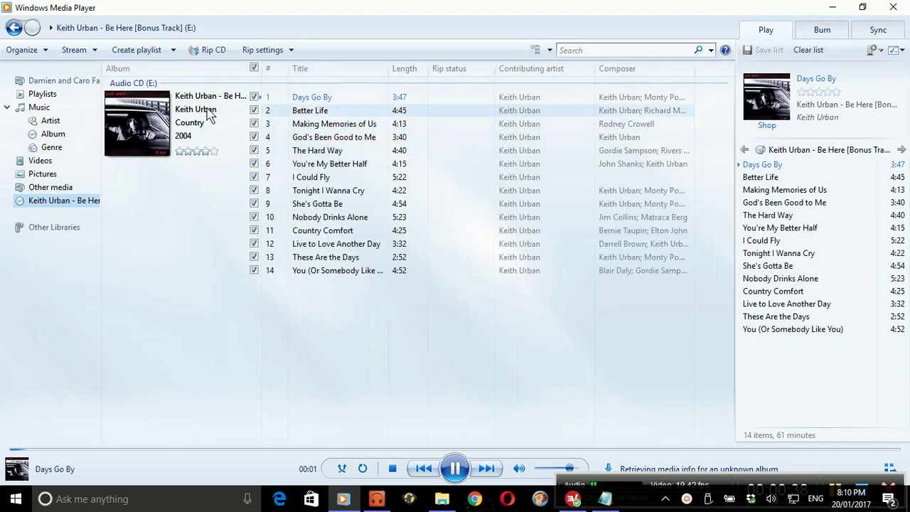
right_click(212, 106)
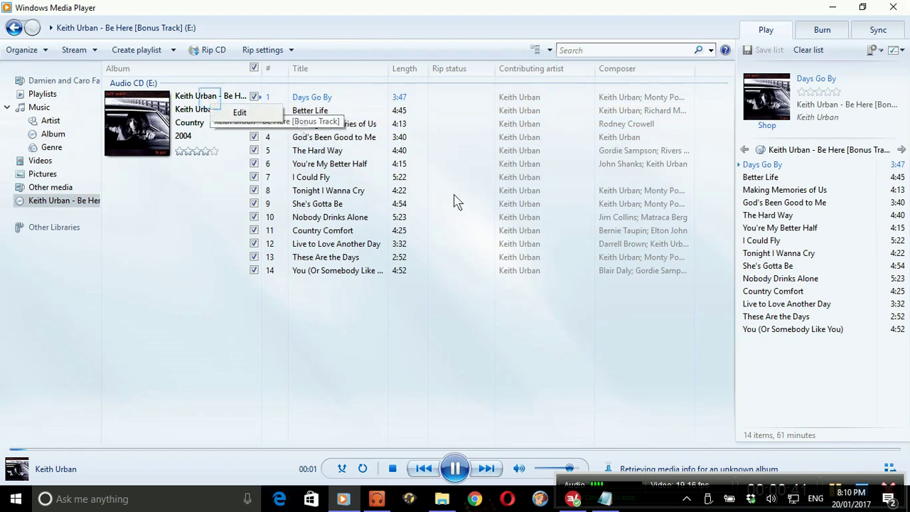
left_click(459, 468)
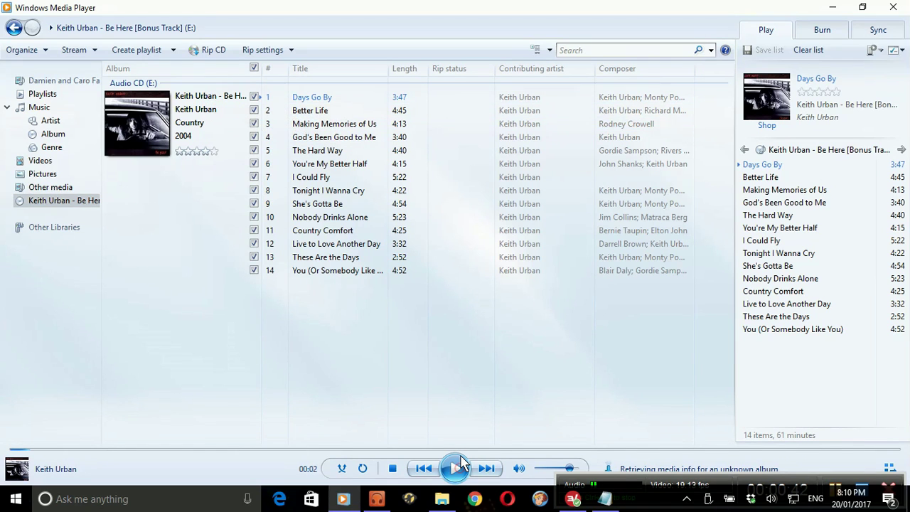
Open the CD's album title for editing and place the cursor just before "Be Here"
left_click(221, 103)
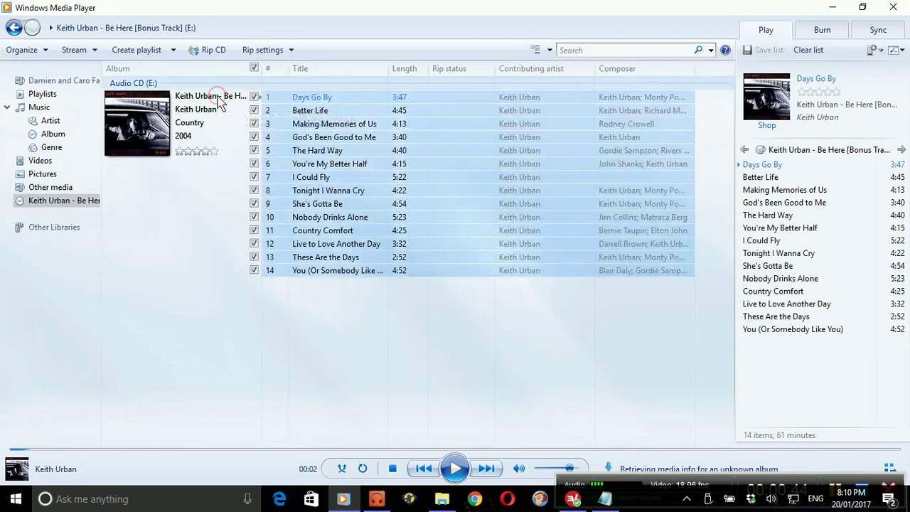
right_click(218, 105)
left_click(249, 114)
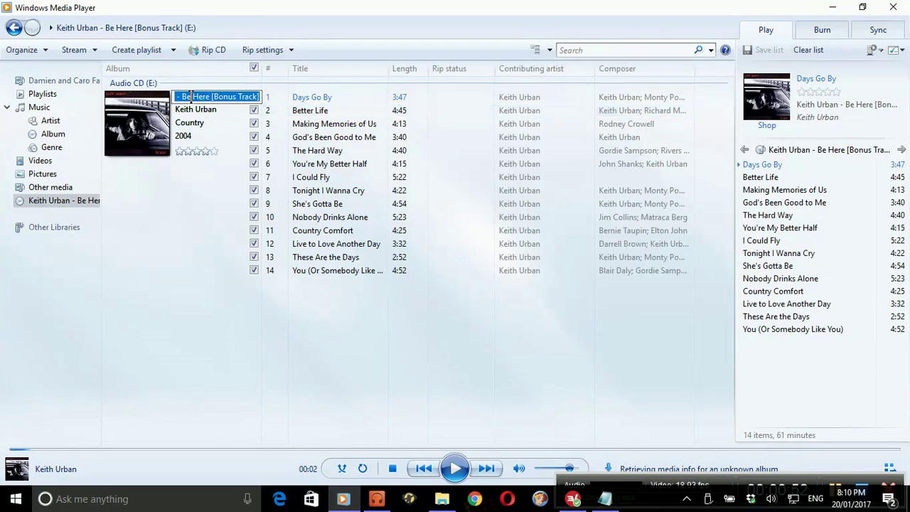
left_click(183, 97)
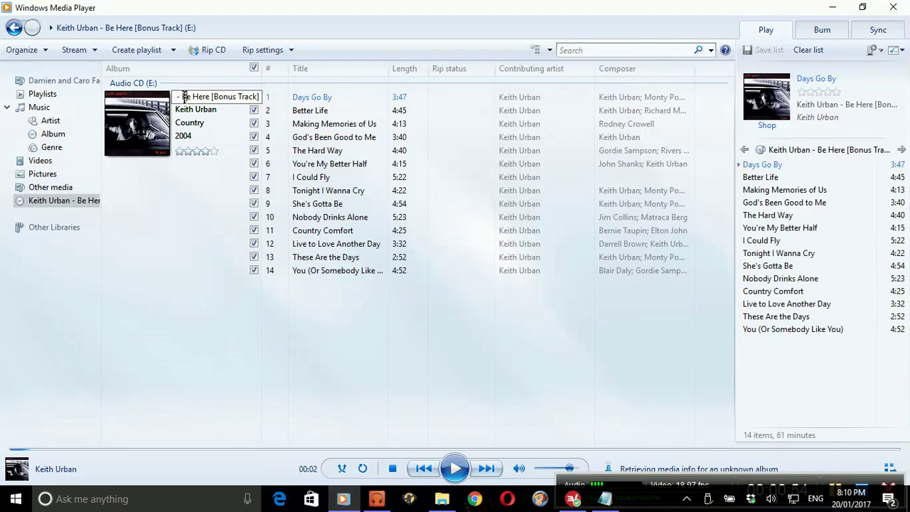
key("Home")
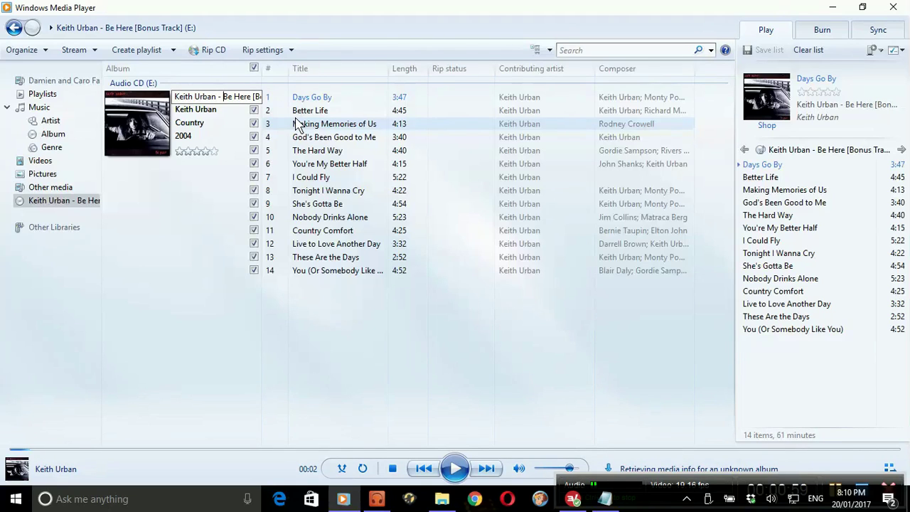
key("ctrl+Right")
key("ctrl+Right")
key("ctrl+Right")
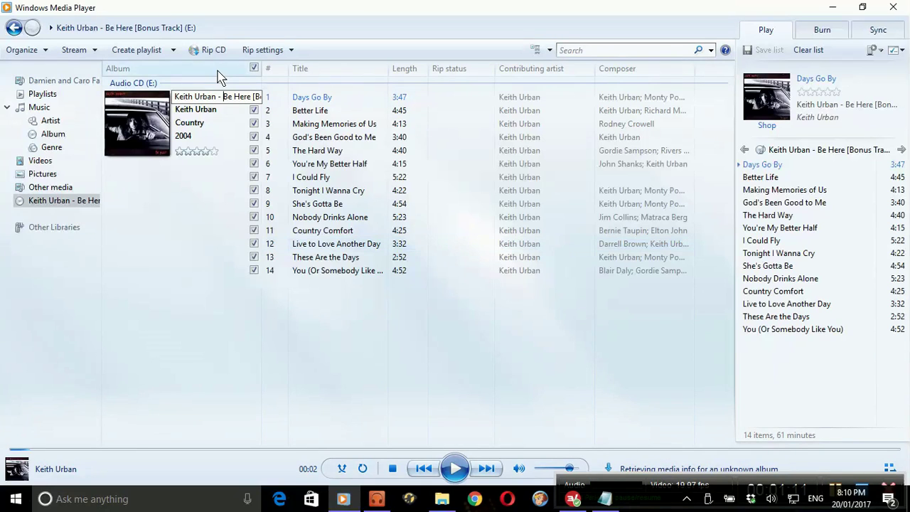
Review the available rip formats and audio quality options, then leave the album title edit without changing anything
left_click(291, 50)
mouse_move(288, 91)
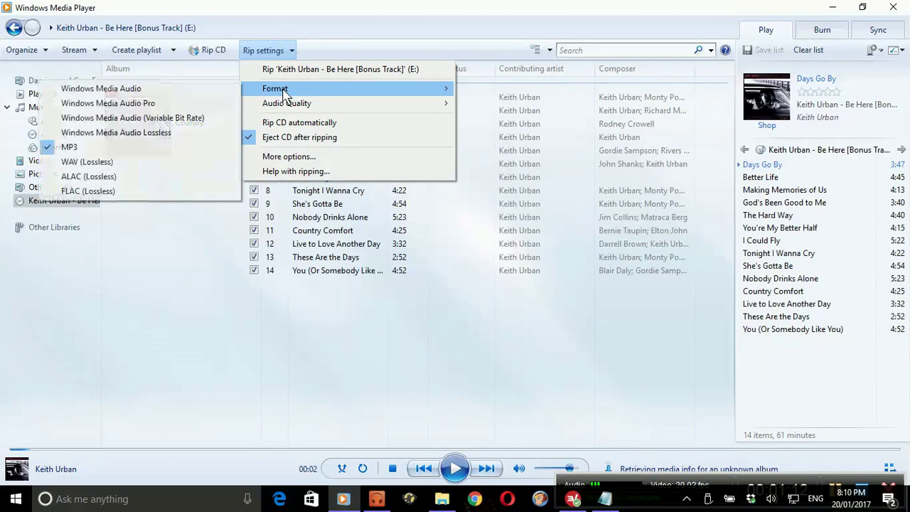
mouse_move(329, 103)
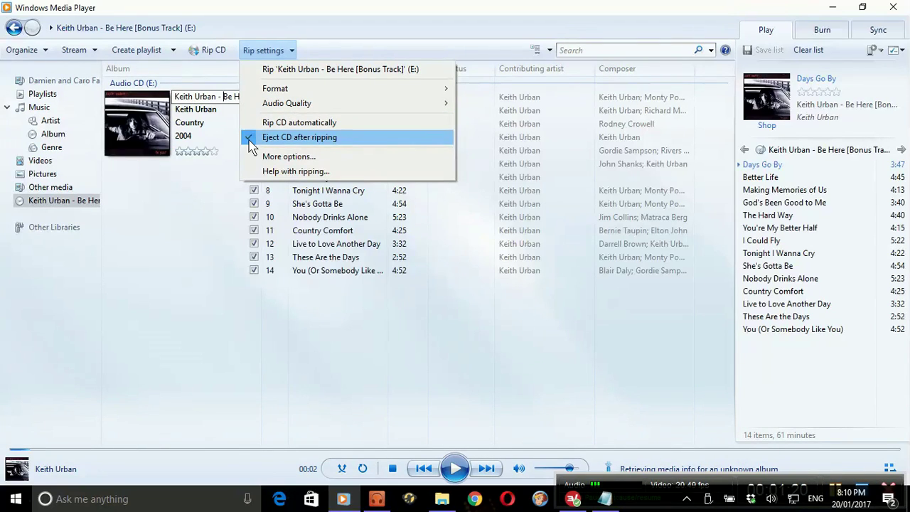
left_click(149, 346)
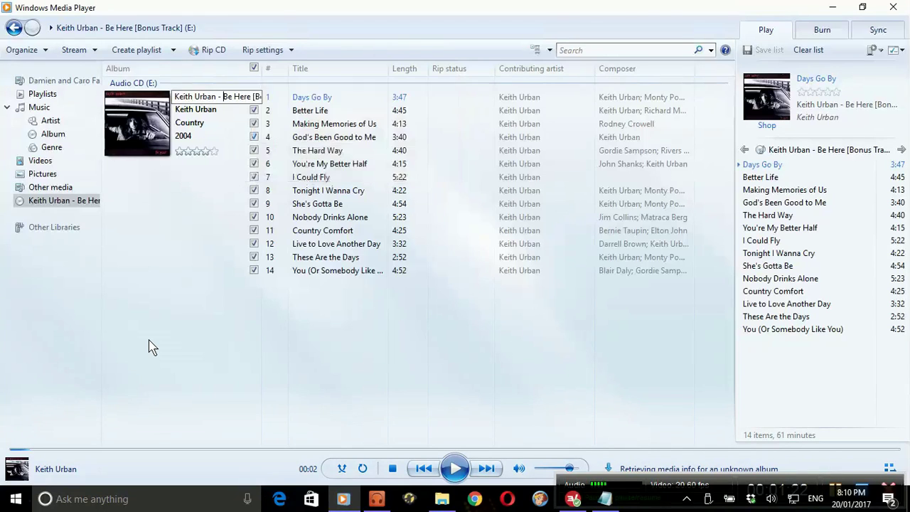
left_click(149, 346)
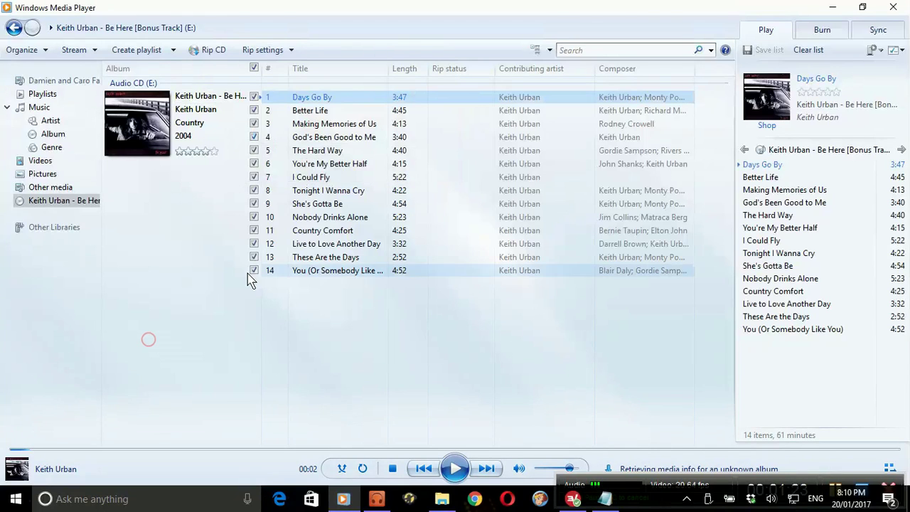
Exclude tracks 4 to 14 from the selection and start ripping the first three tracks of the CD
left_click(254, 137)
left_click(254, 151)
left_click(254, 163)
left_click(253, 177)
left_click(254, 191)
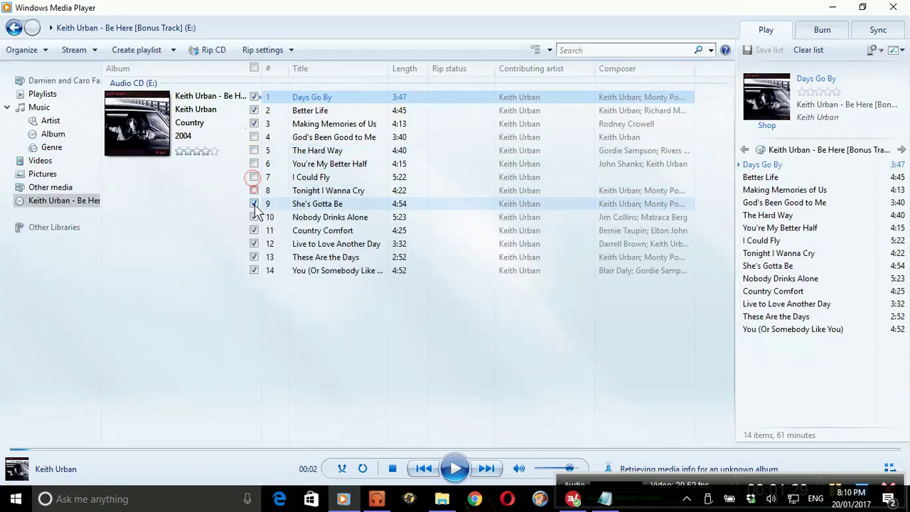
left_click(254, 204)
left_click(254, 217)
left_click(254, 230)
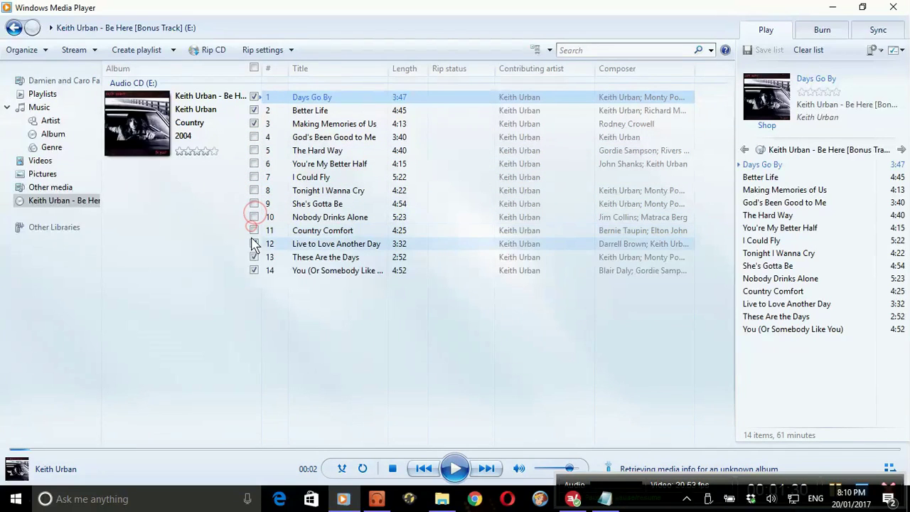
left_click(253, 243)
left_click(254, 257)
left_click(253, 270)
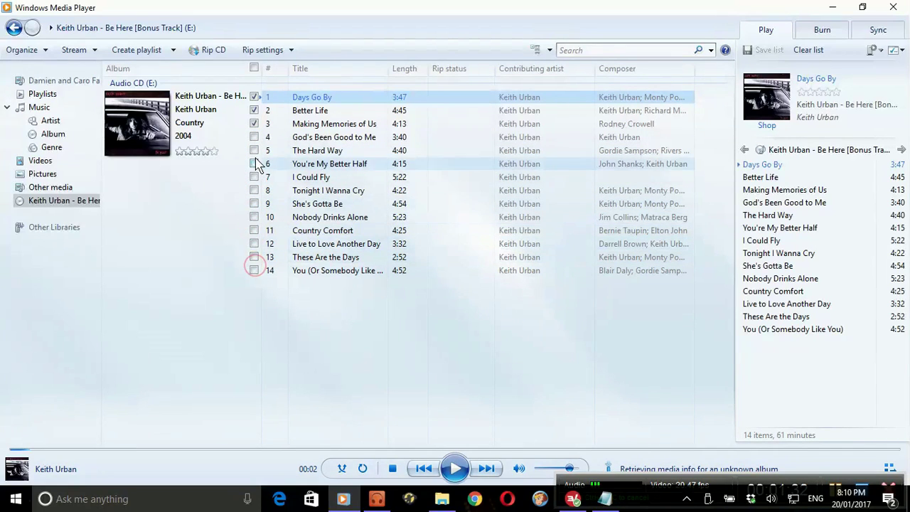
left_click(204, 50)
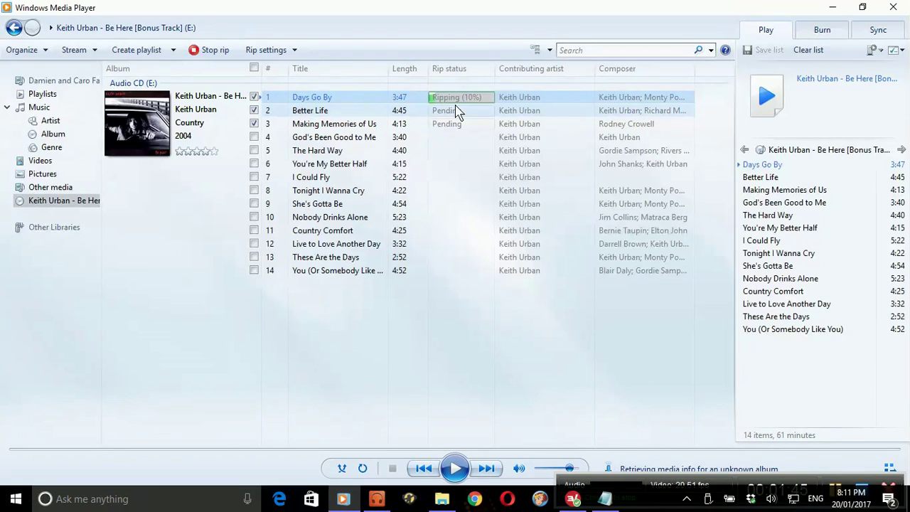
Examine the Rip Music options for storage location, format and audio quality, and close them without changes
left_click(294, 51)
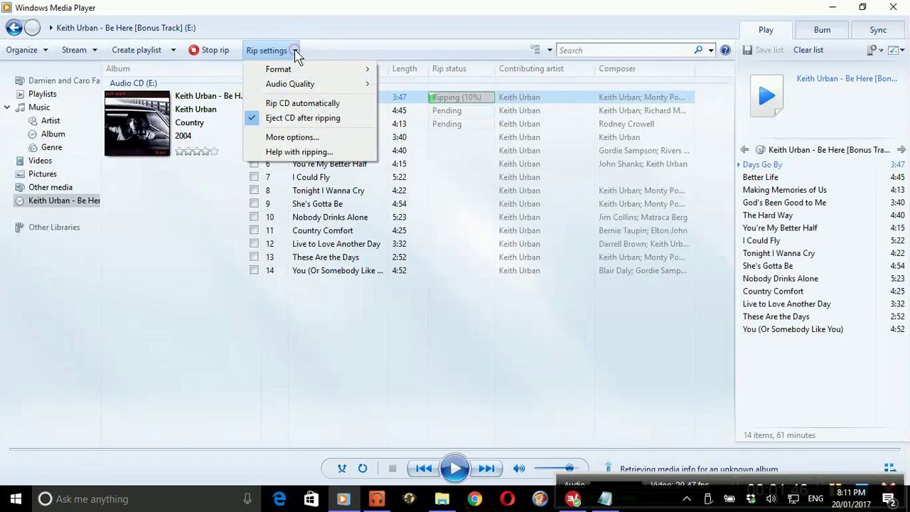
left_click(295, 139)
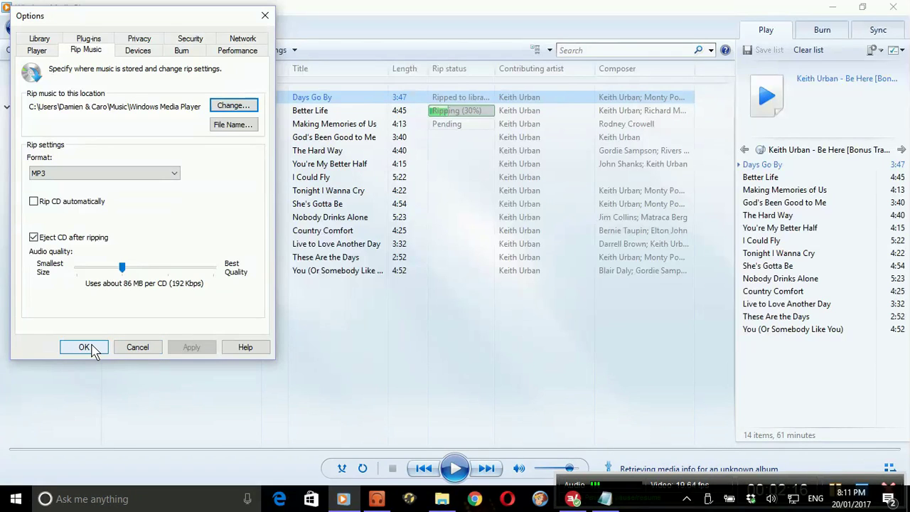
left_click(140, 349)
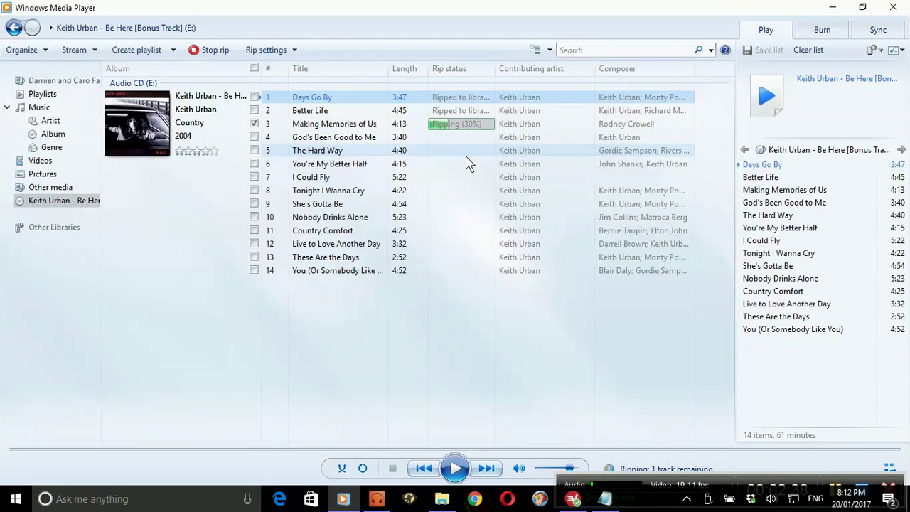
Switch to CopyTrans Manager and bring the File Explorer window up in front of it
mouse_move(389, 499)
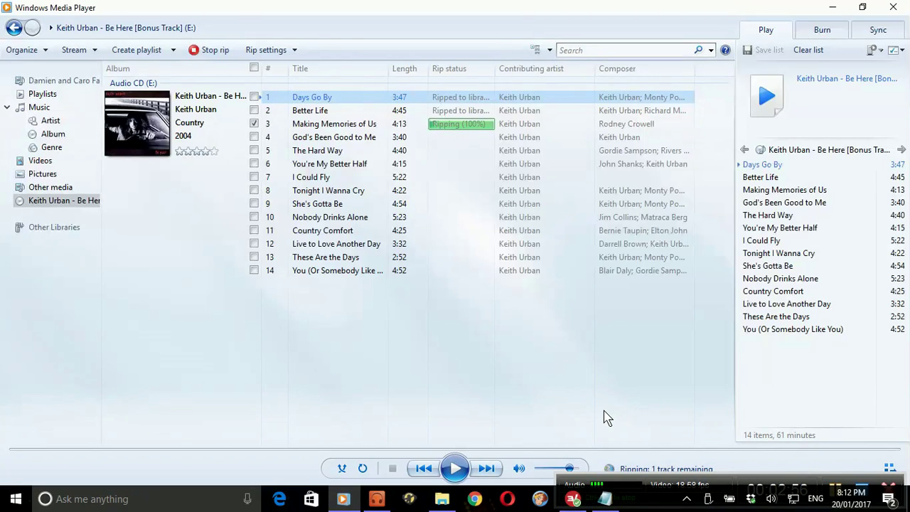
left_click(376, 499)
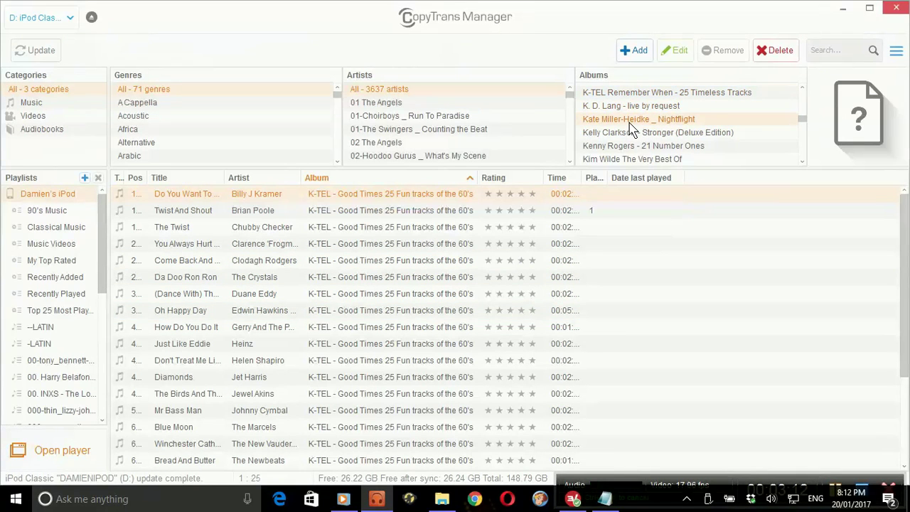
mouse_move(442, 501)
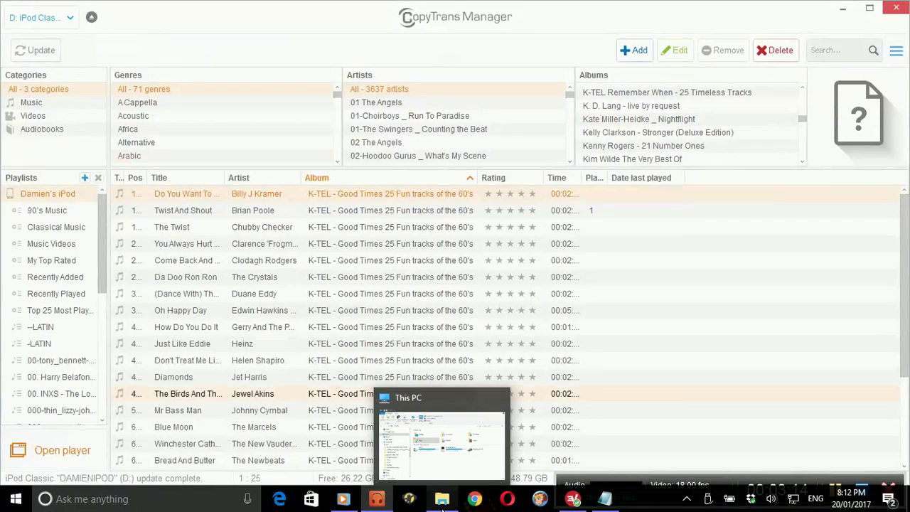
left_click(442, 501)
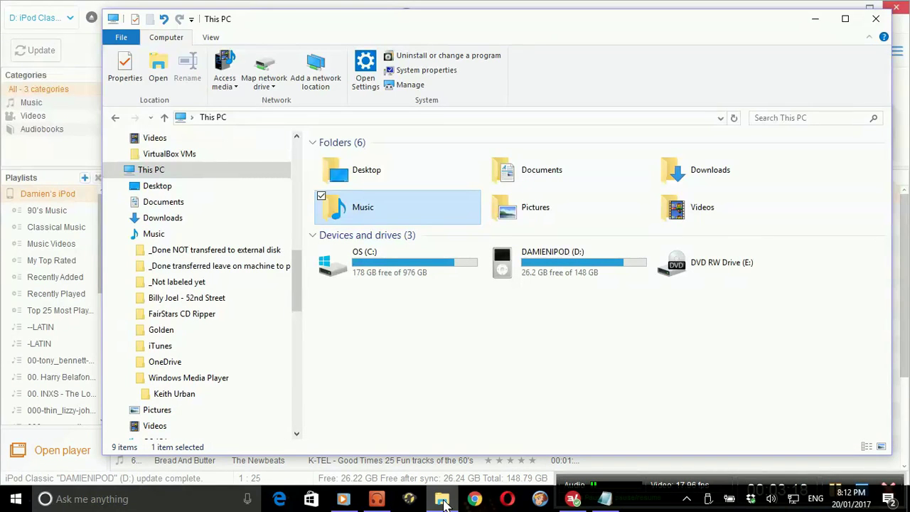
mouse_move(443, 503)
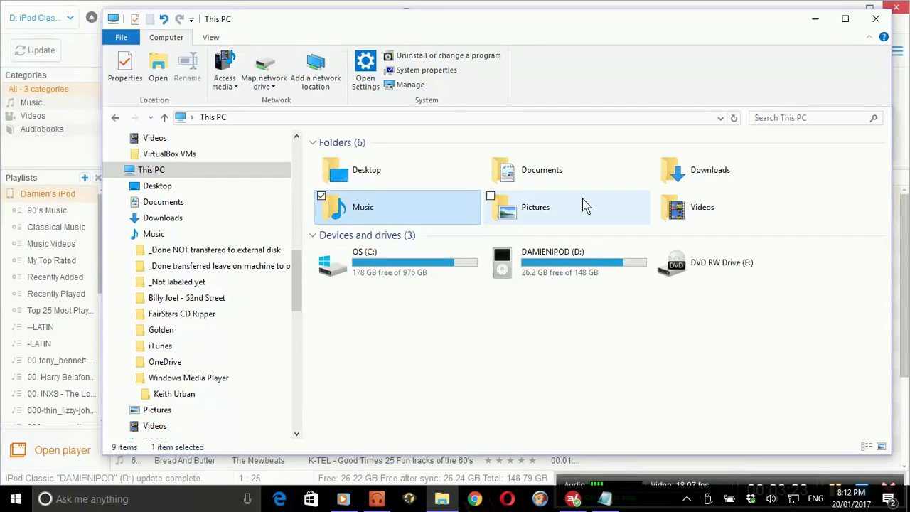
Browse to Music > Windows Media Player > Keith Urban, look inside the ripped album folder and return to its parent folder
double_click(344, 208)
double_click(351, 272)
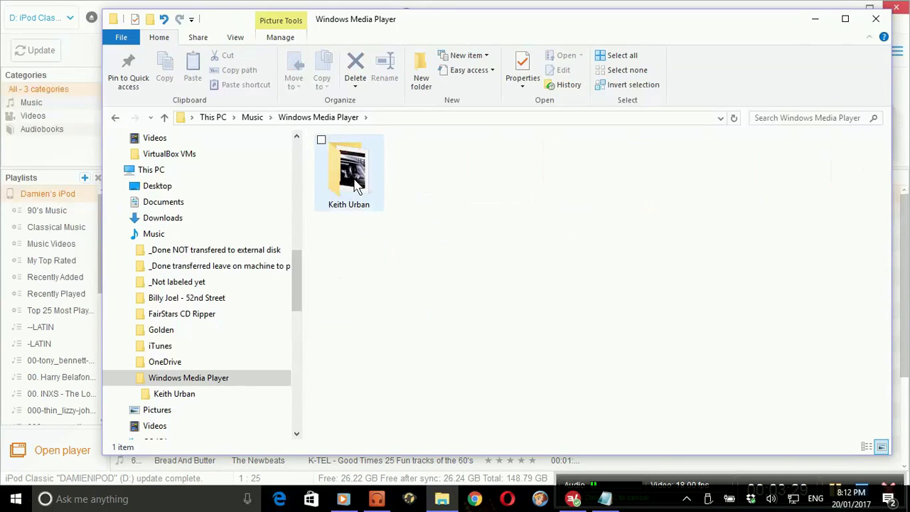
double_click(355, 183)
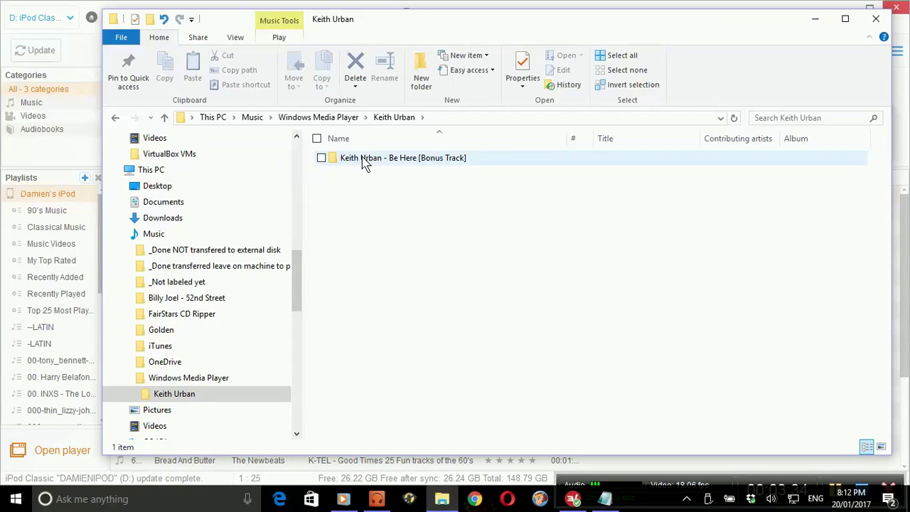
double_click(364, 159)
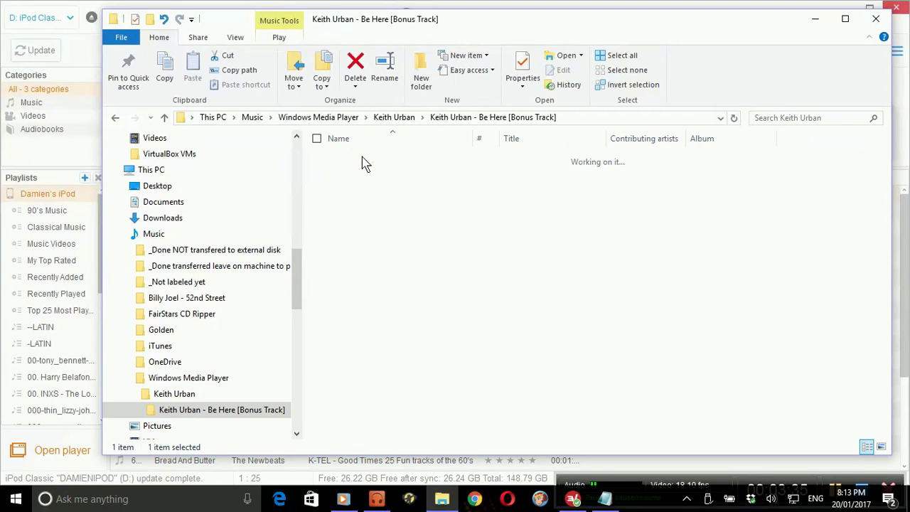
left_click(395, 118)
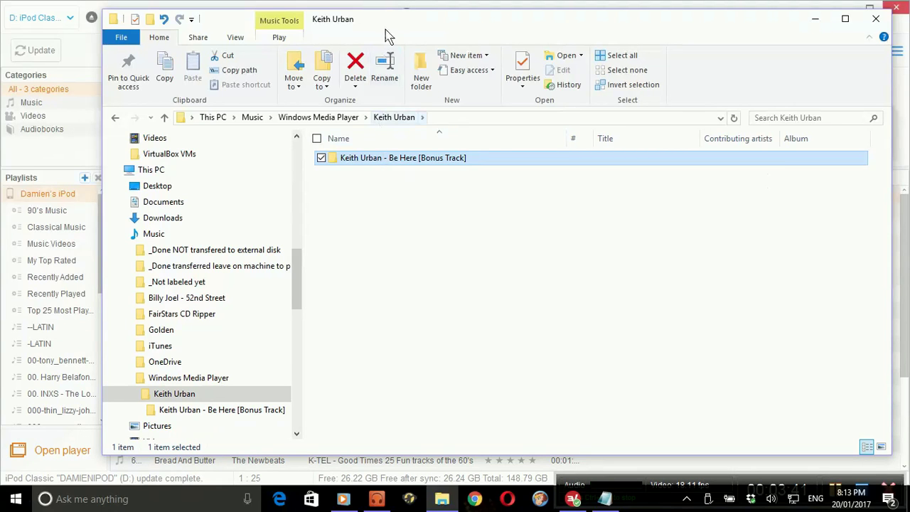
Add the "Keith Urban - Be Here [Bonus Track]" folder to the iPod's track list in CopyTrans Manager and close File Explorer
left_click_drag(391, 34, 723, 28)
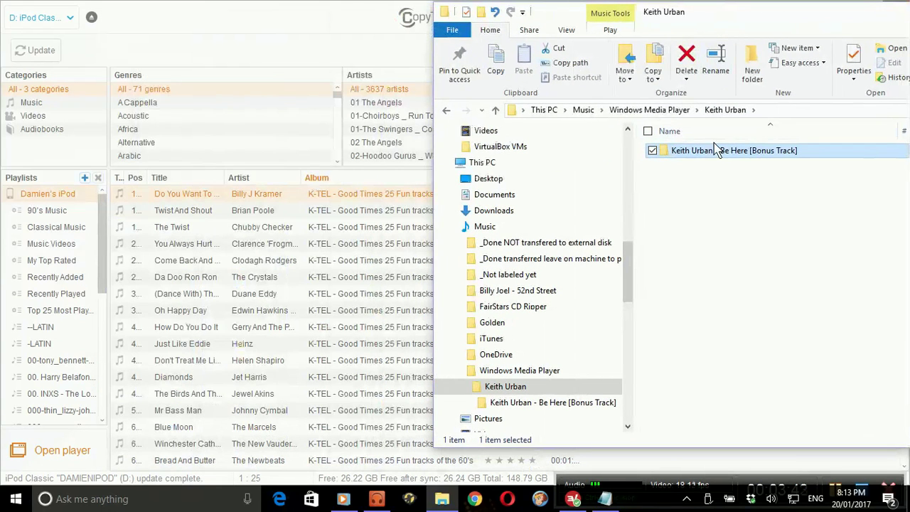
left_click_drag(686, 150, 230, 265)
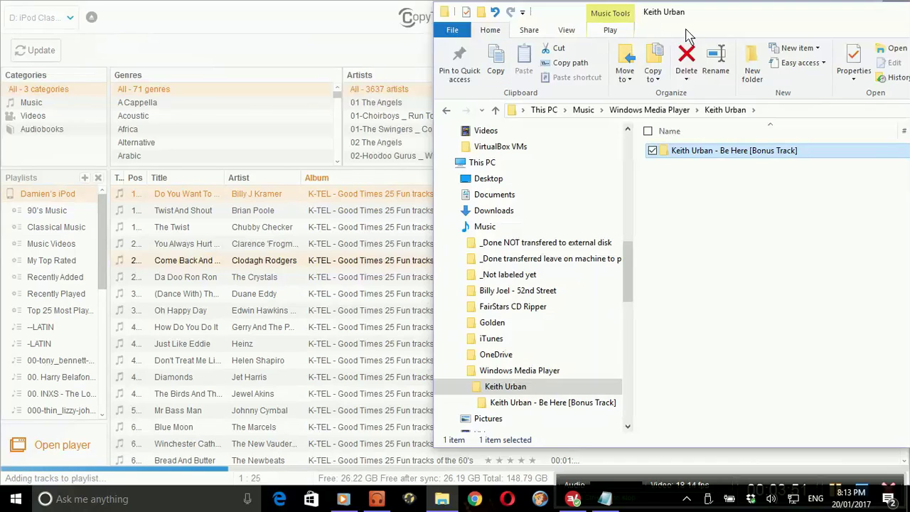
left_click_drag(741, 21, 433, 51)
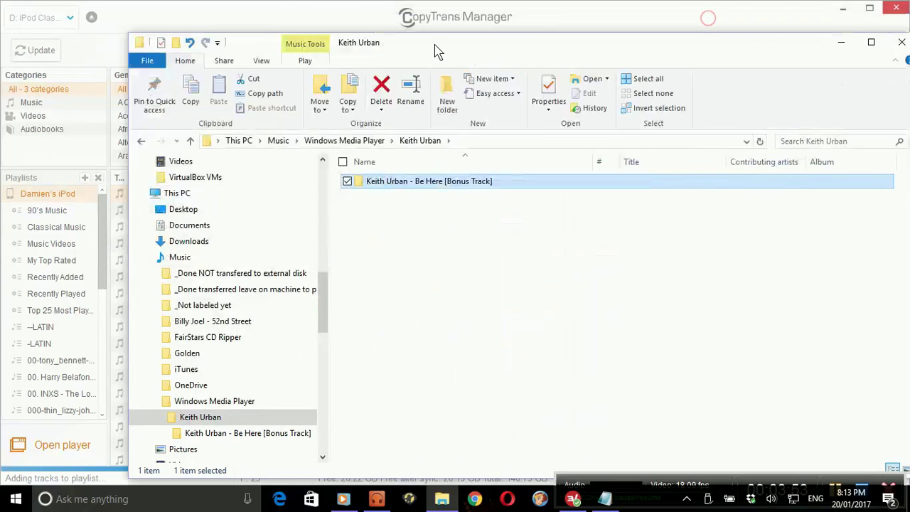
left_click(900, 45)
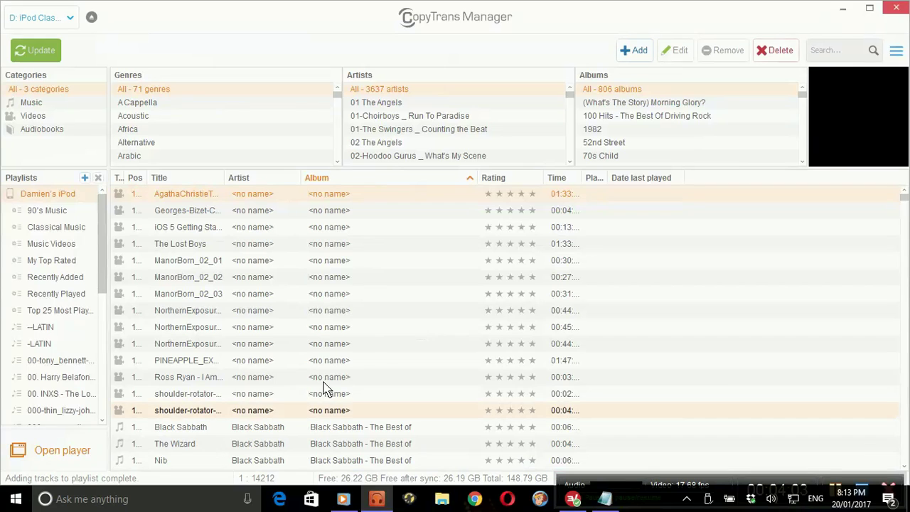
Find the "Keith Urban - Be Here [Bonus Track]" album among the iPod's albums and show its tracks
left_click(605, 144)
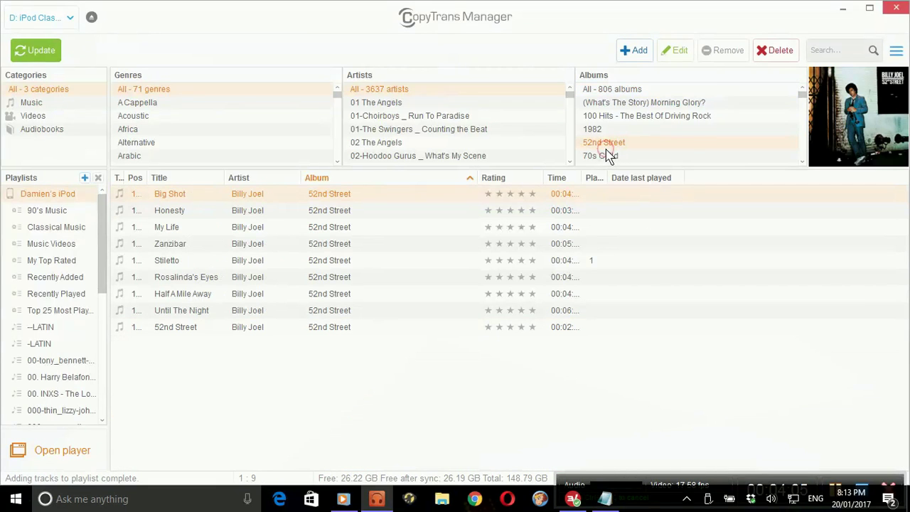
key("k")
scroll(606, 155, "down", 3)
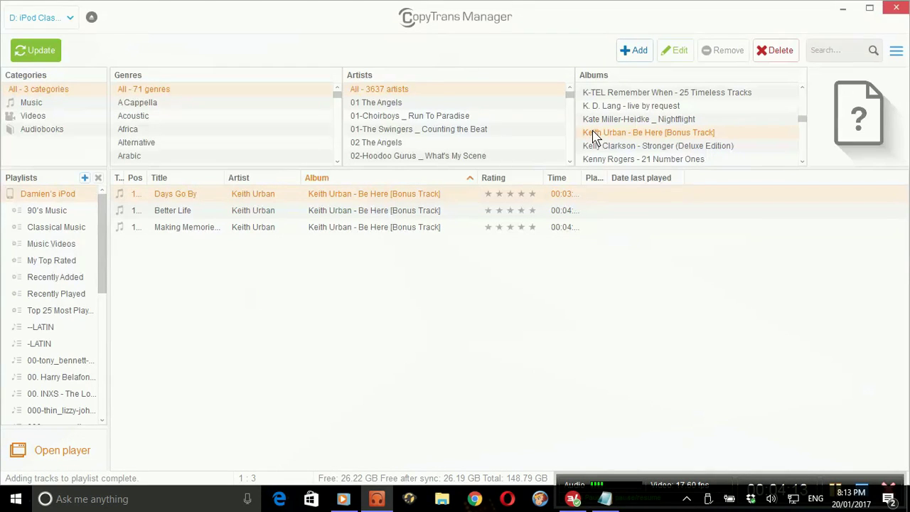
Update the iPod with the added tracks, dismissing the sharing prompt, and eject the device
left_click(40, 52)
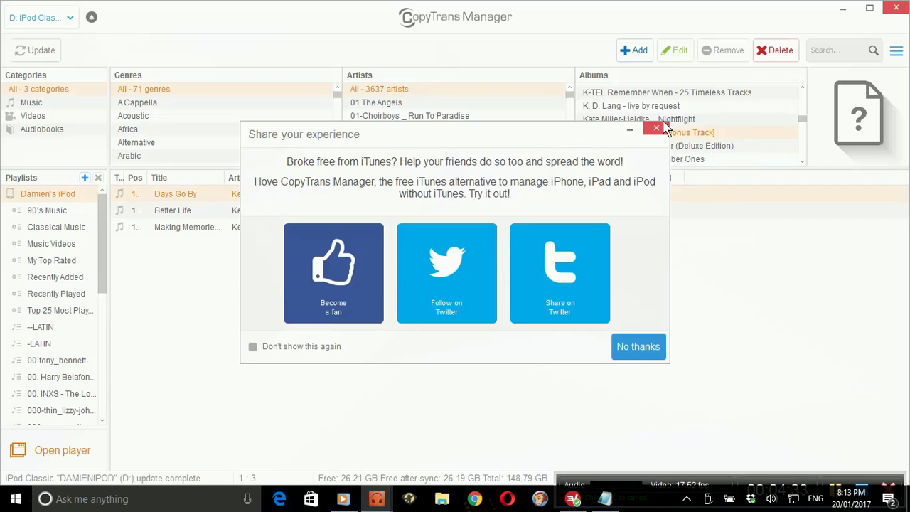
left_click(656, 128)
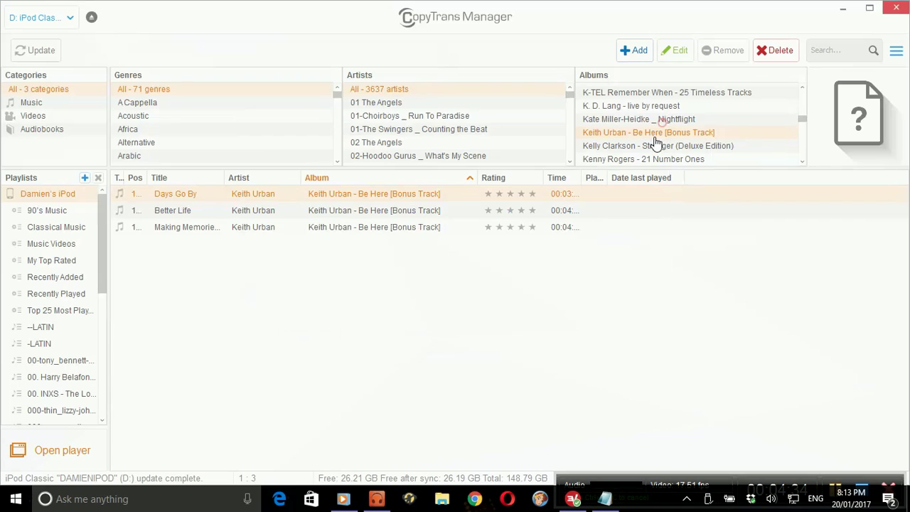
left_click(93, 20)
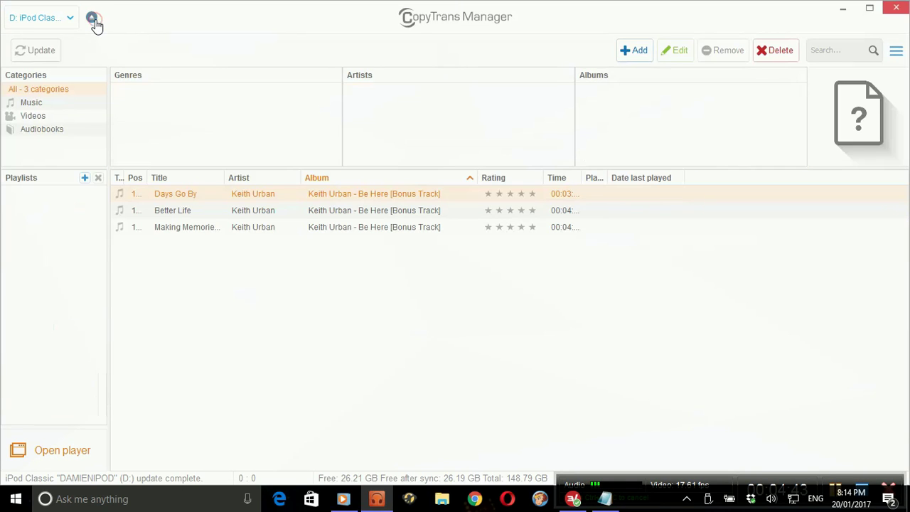